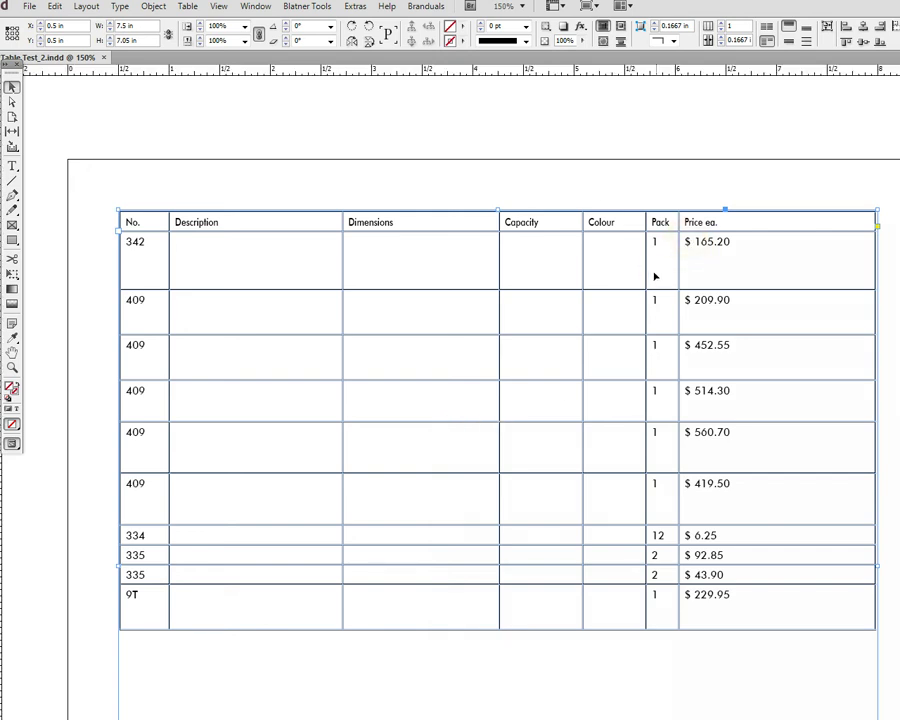
- Select all the price cells in the Price ea. column below the header with the Type tool
click(12, 165)
click(680, 242)
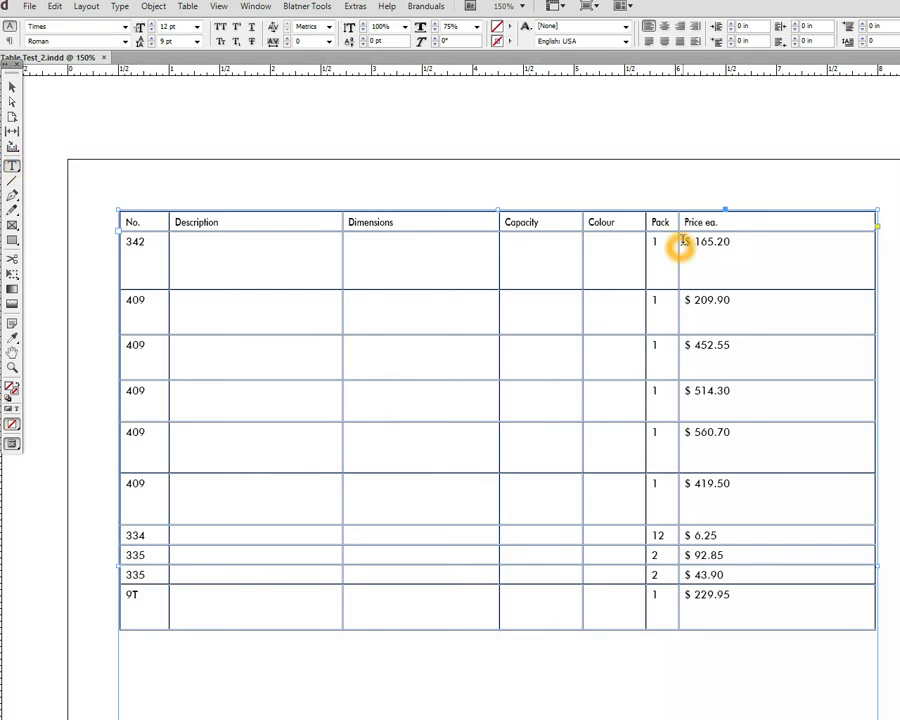
mouse_move(688, 242)
mouse_down()
mouse_move(749, 502)
mouse_move(751, 594)
mouse_up()
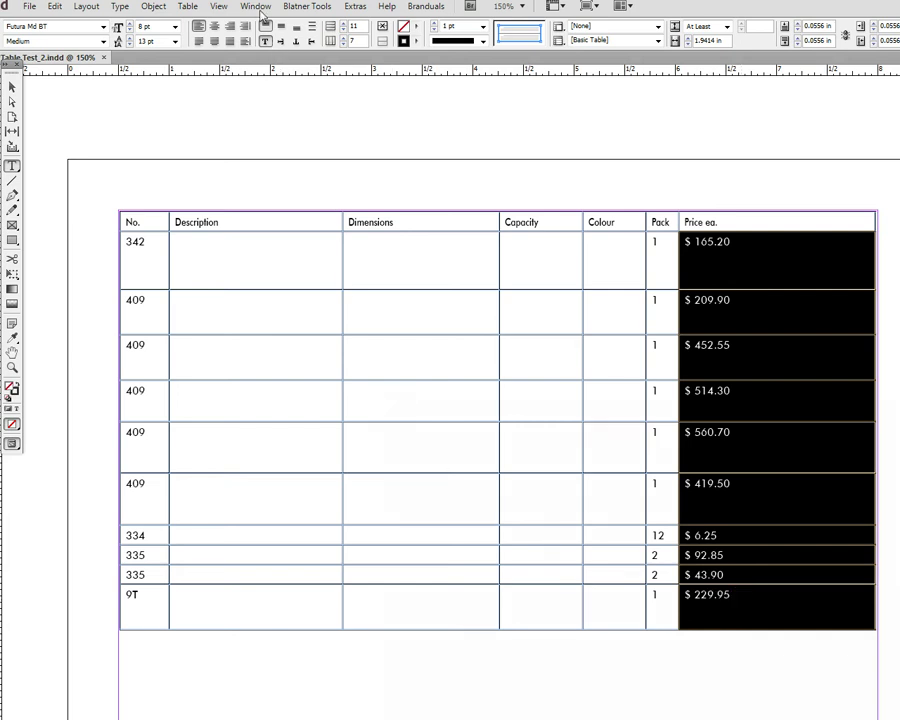
- Create a Global name called NAME with the formula 1.05 in Active Tables Names
click(257, 7)
mouse_move(440, 59)
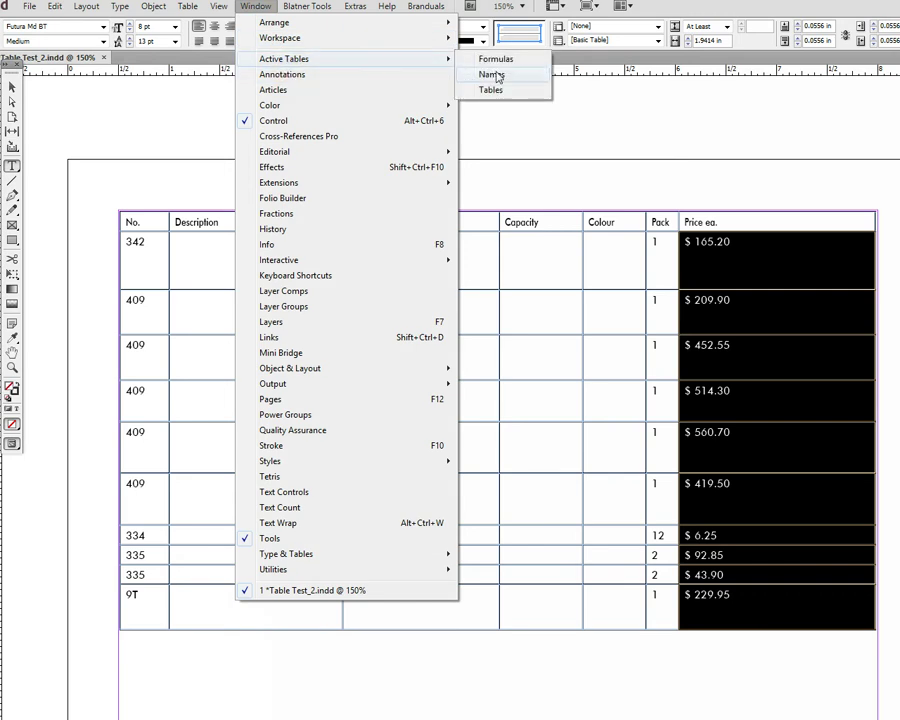
click(497, 75)
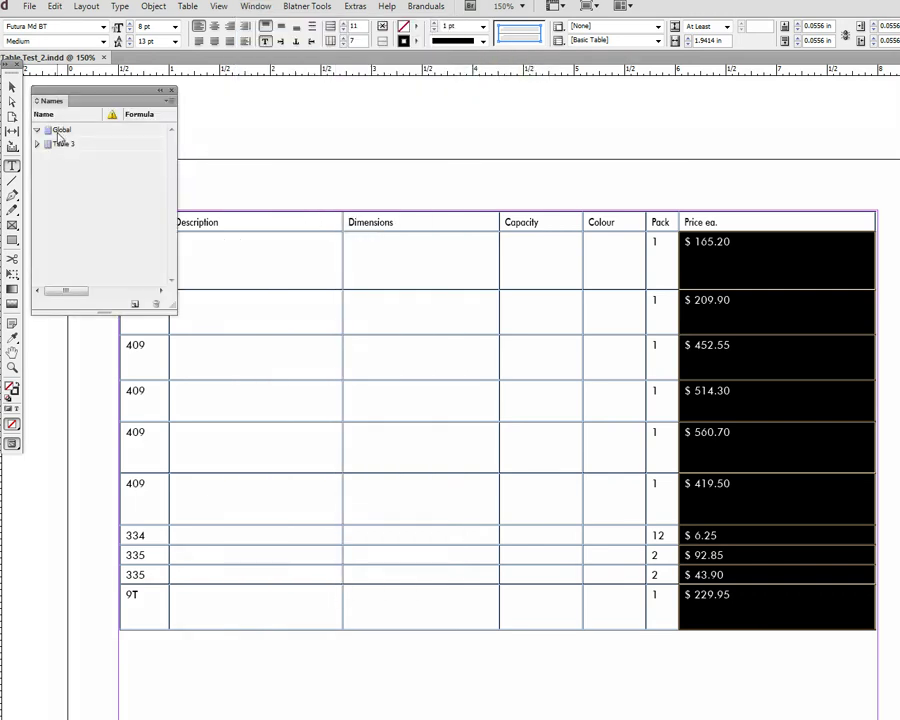
click(60, 131)
click(134, 303)
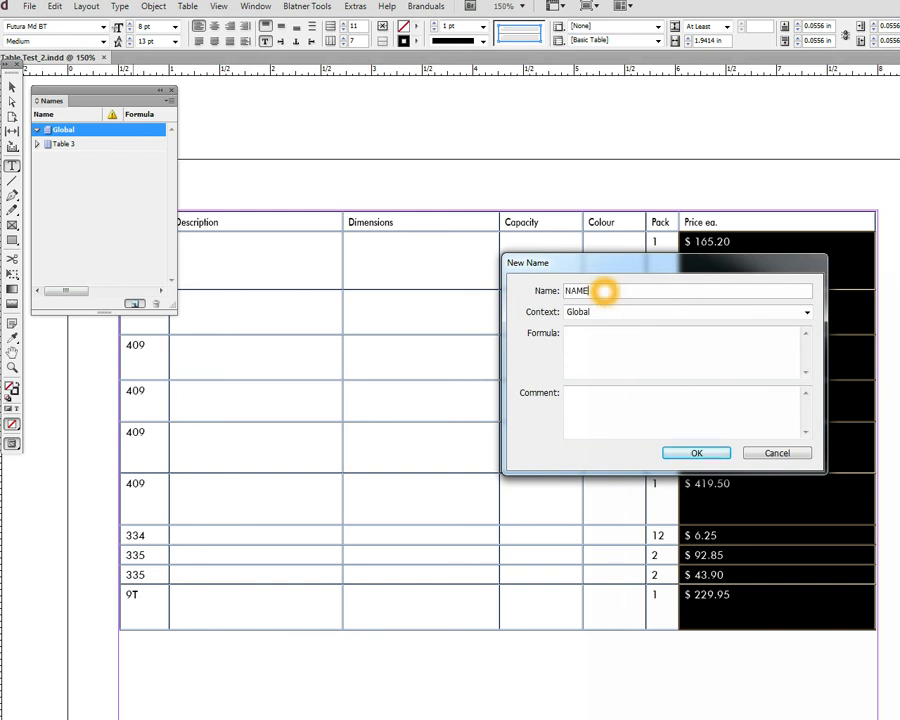
text(NAME)
click(613, 349)
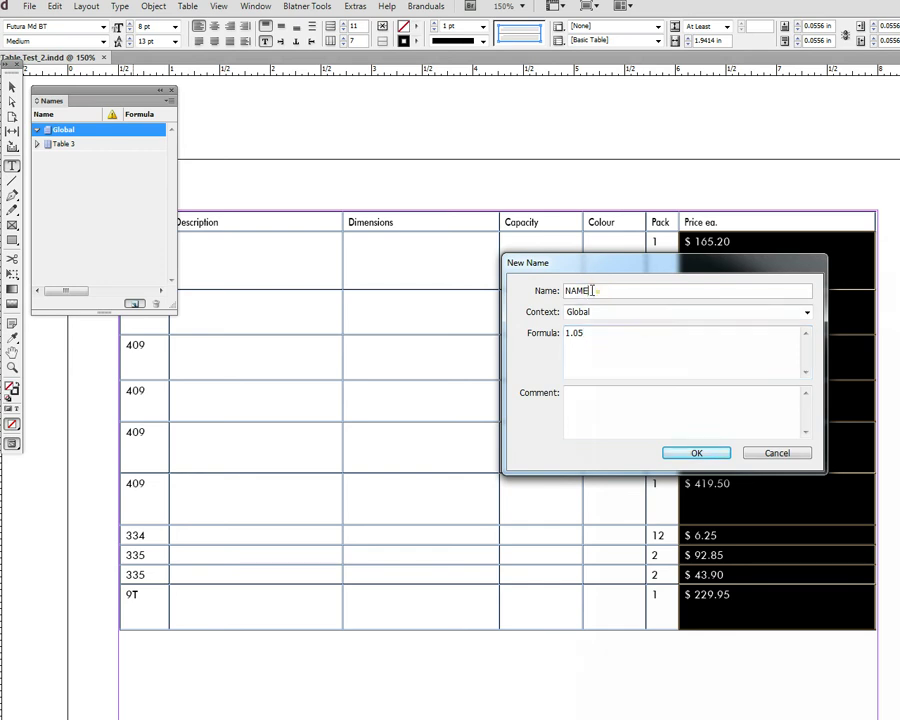
drag(592, 291, 566, 287)
click(600, 338)
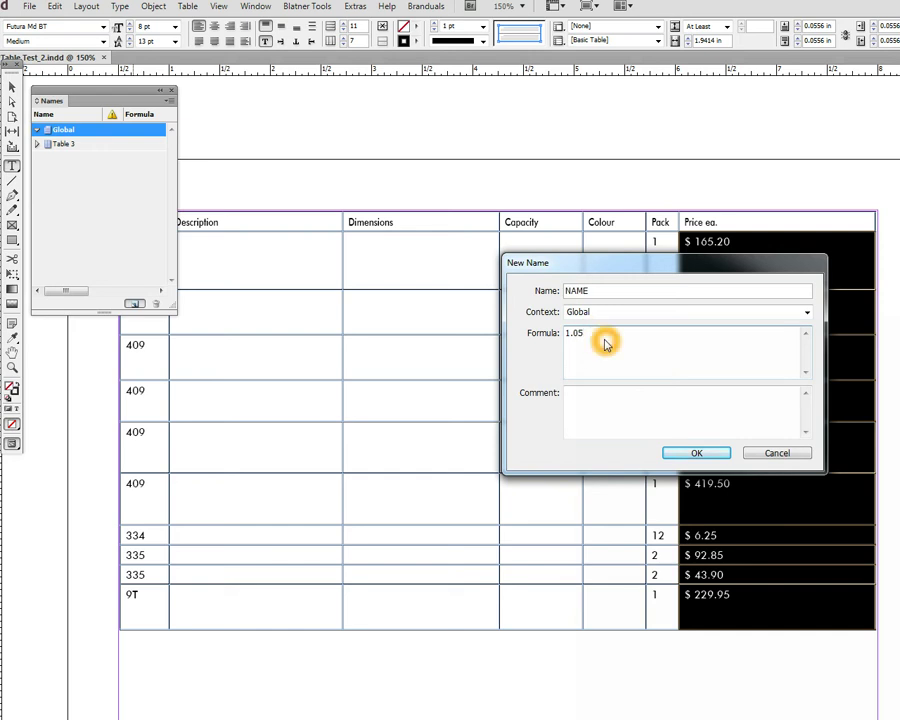
click(690, 453)
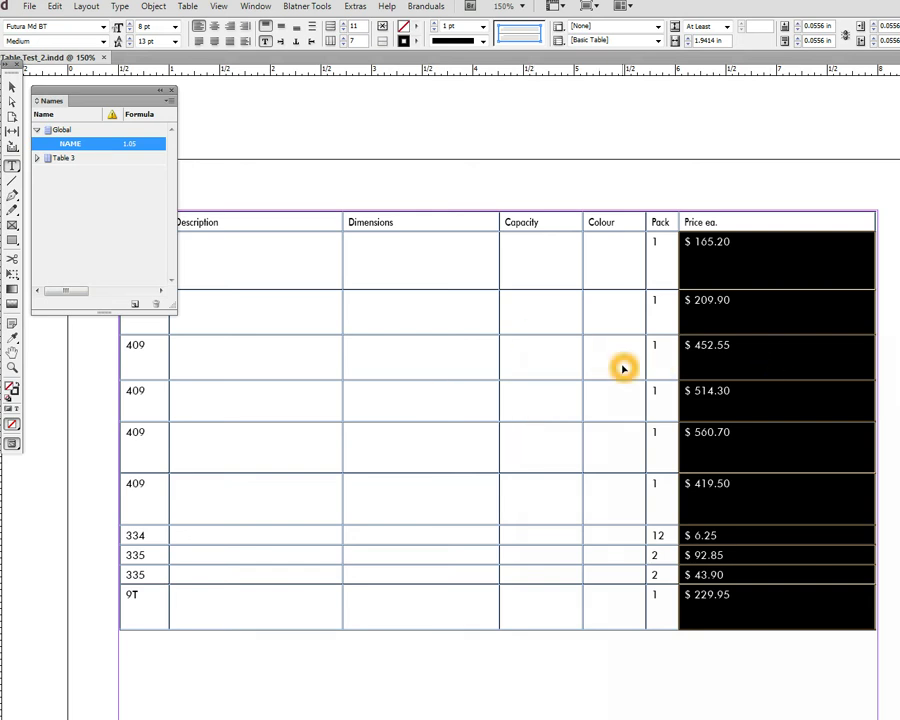
- Open Find/Change with its GREP query for the dollar prices
key(ctrl+f)
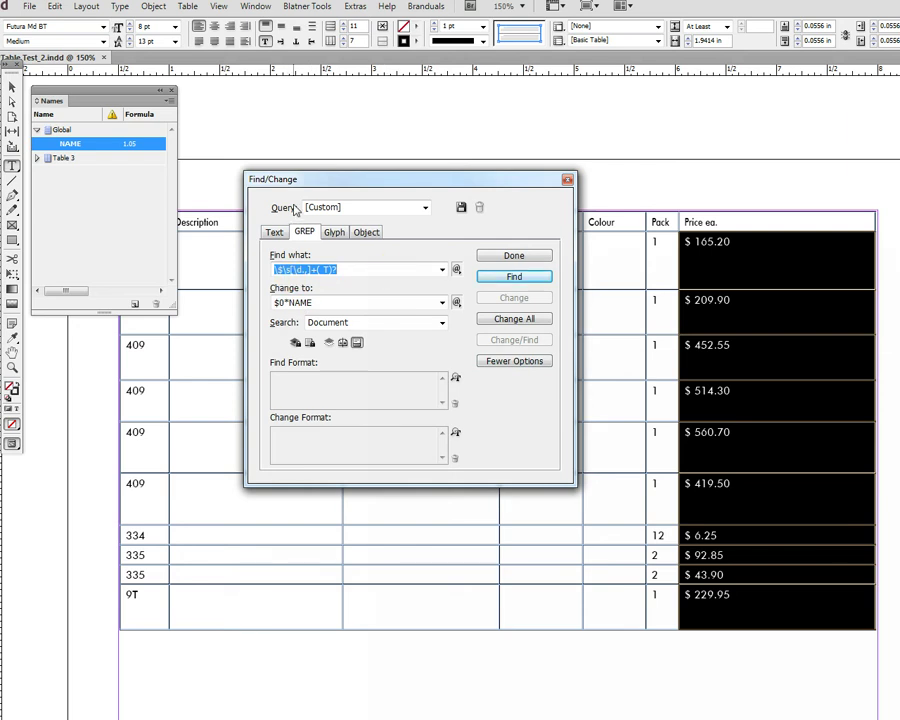
click(276, 233)
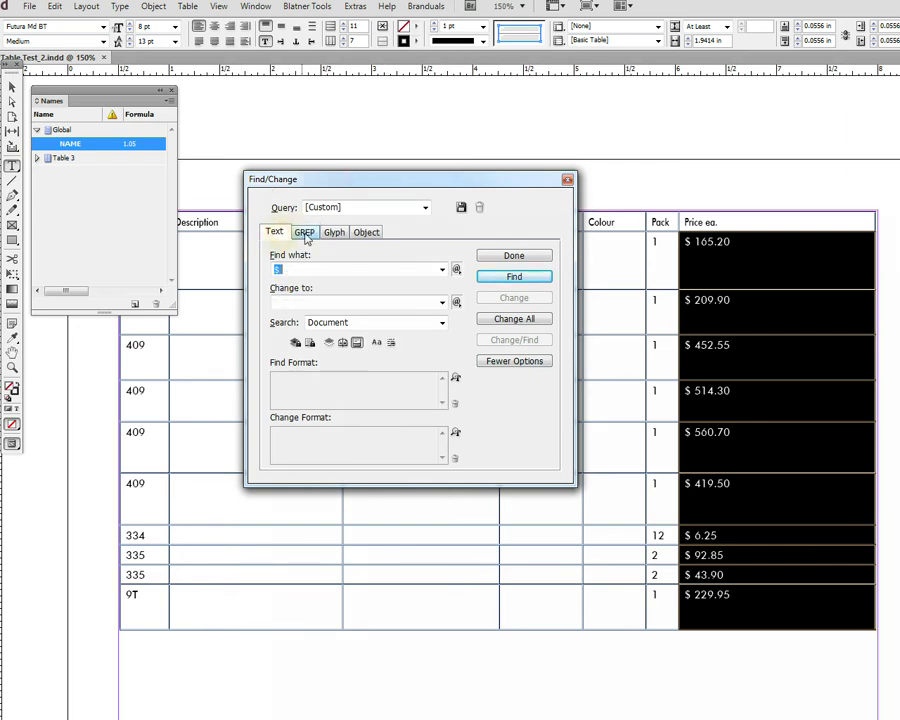
click(302, 232)
- Examine the GREP search pattern \$\s[\d.,]+( T)? and its replacement $0*NAME part by part
drag(344, 271, 270, 270)
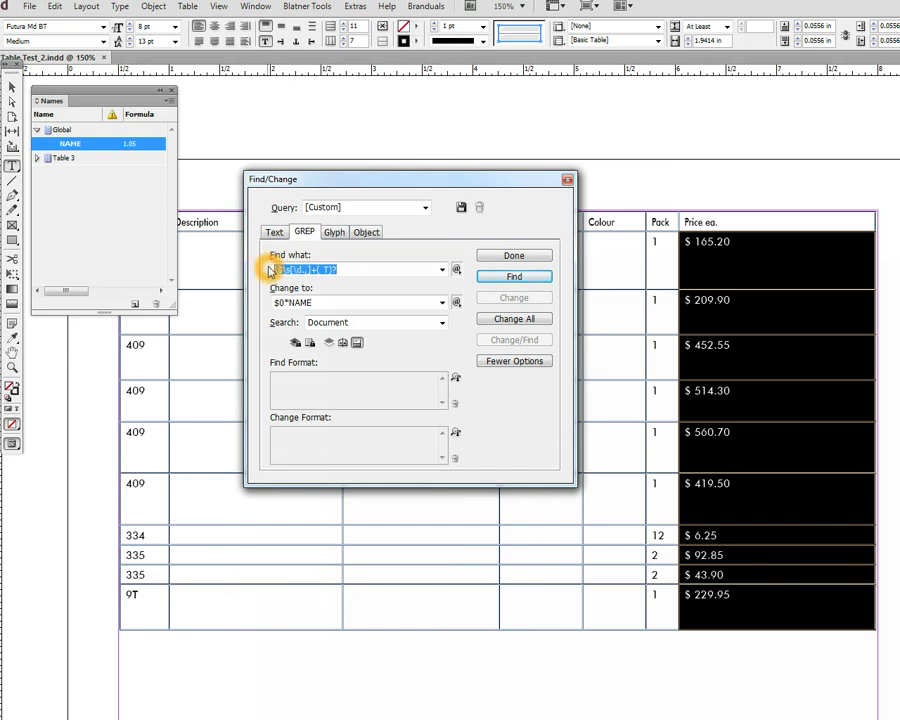
click(326, 304)
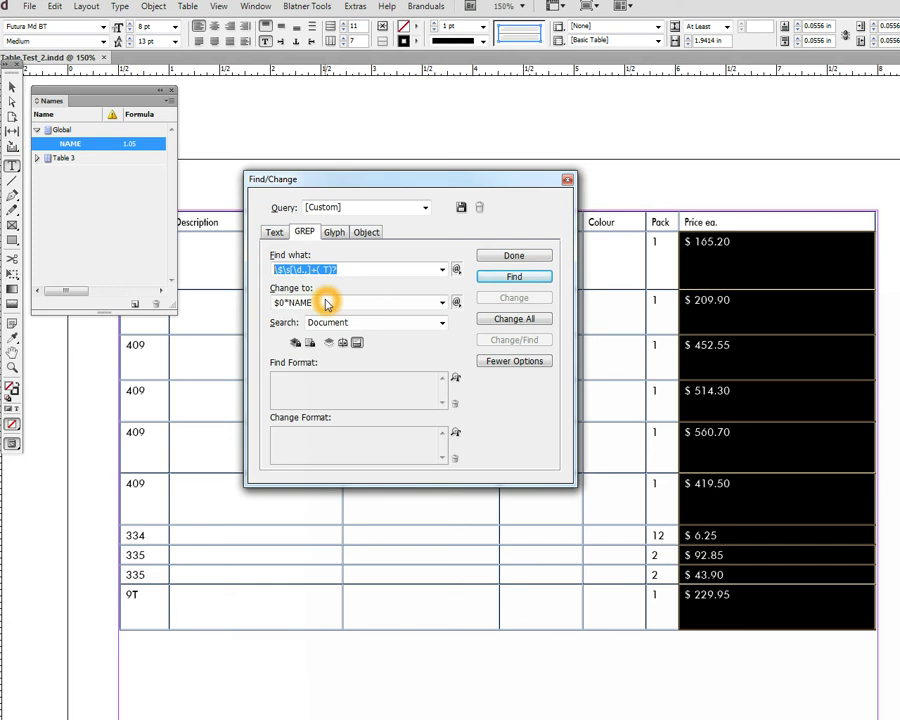
click(283, 273)
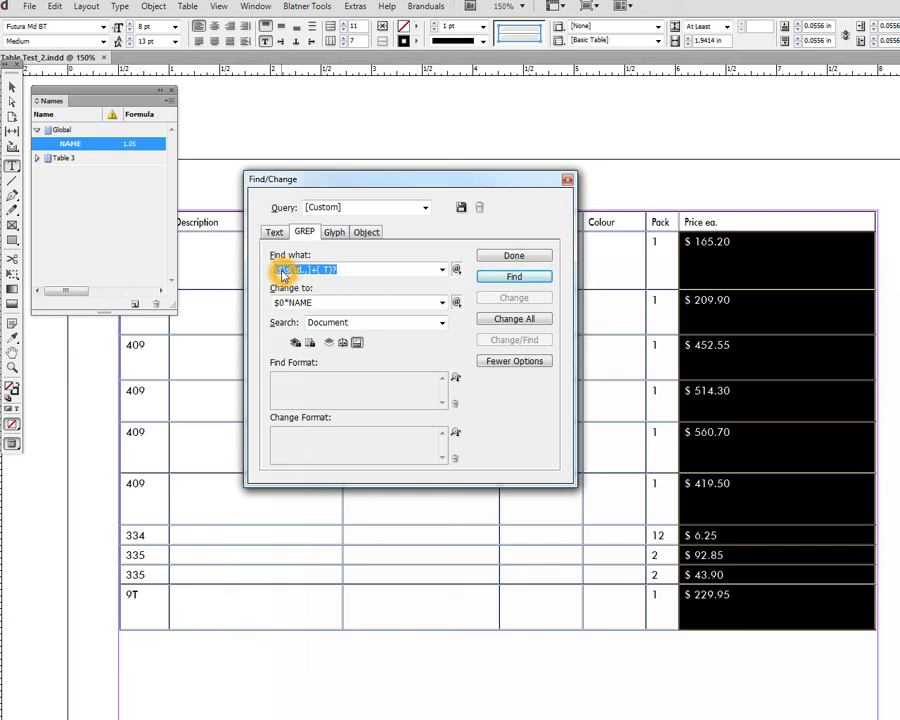
click(288, 270)
click(289, 270)
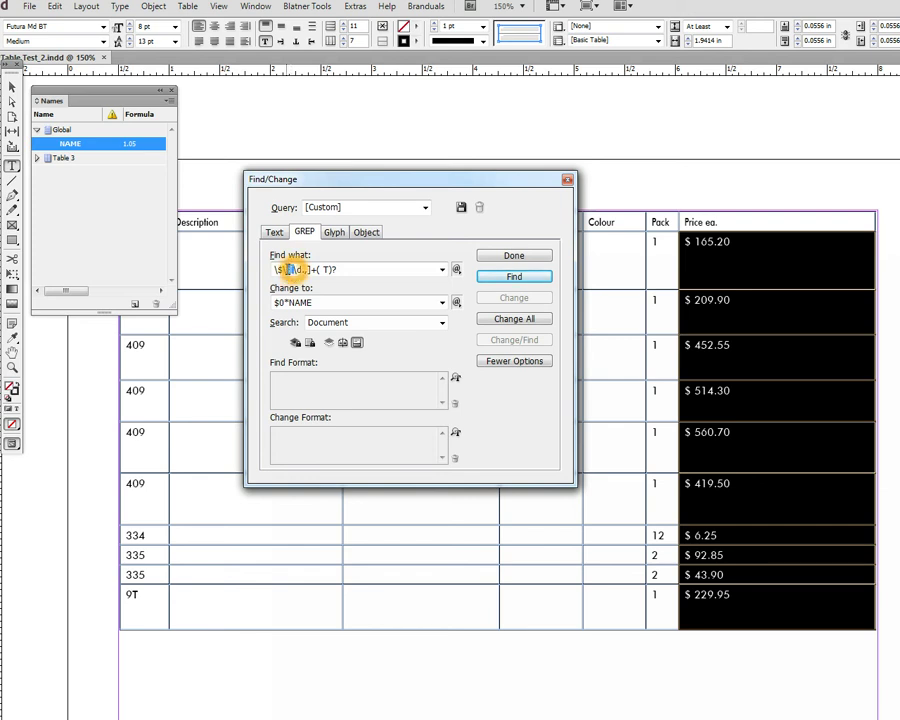
click(287, 270)
drag(284, 270, 290, 270)
click(285, 272)
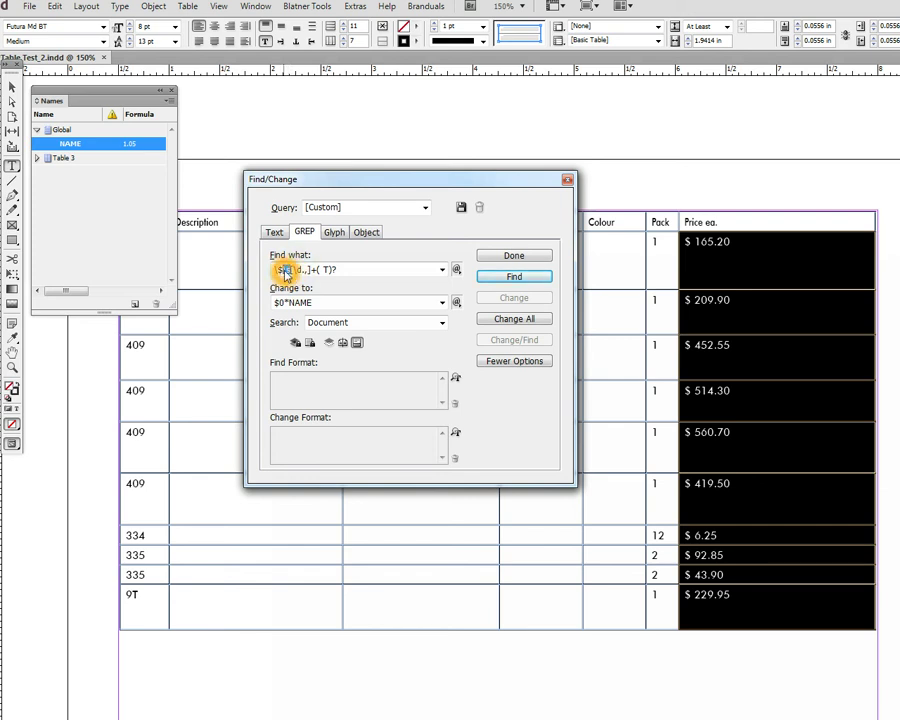
click(321, 298)
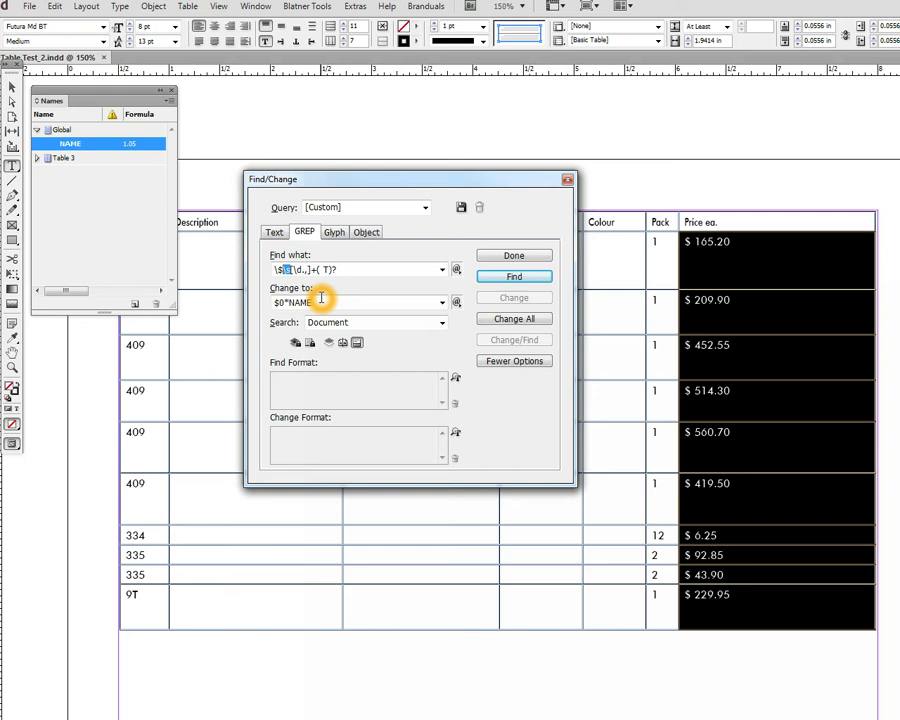
click(314, 302)
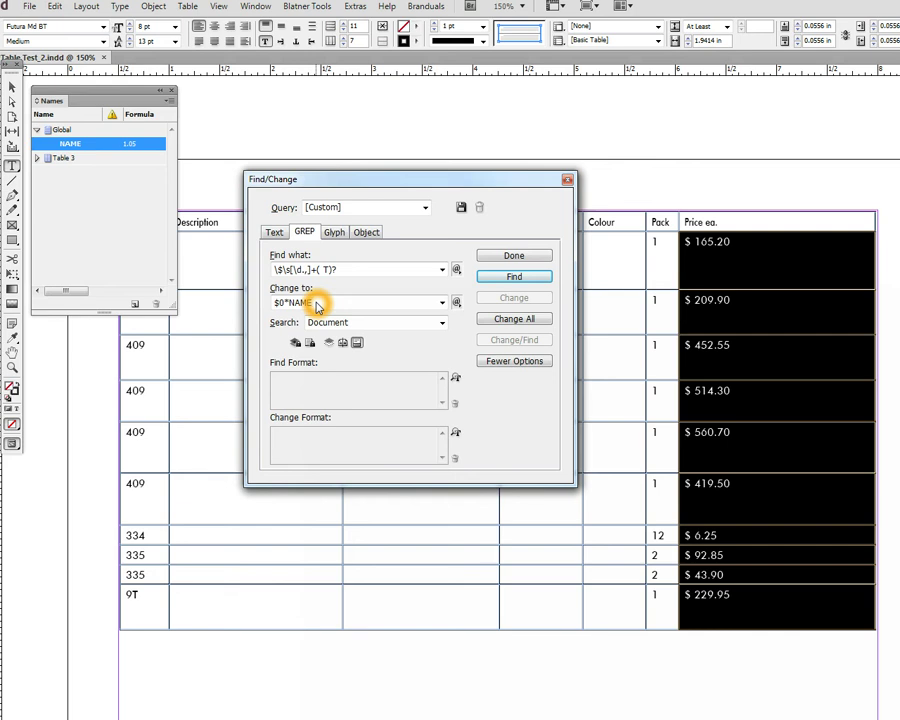
click(285, 303)
click(302, 303)
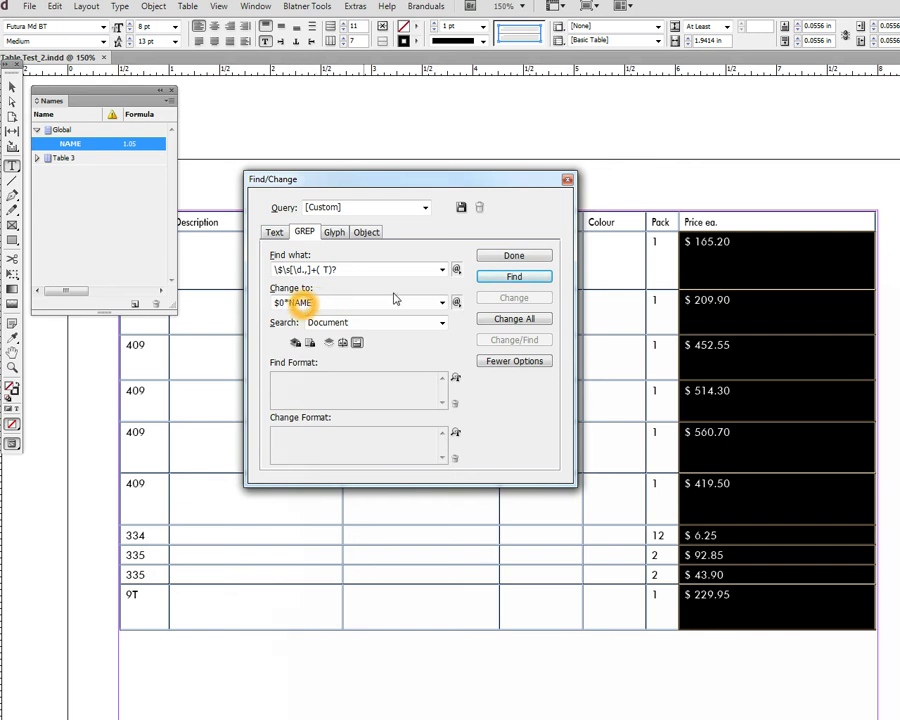
- Replace all GREP matches in the document so that *NAME is appended to every price
click(527, 320)
click(720, 418)
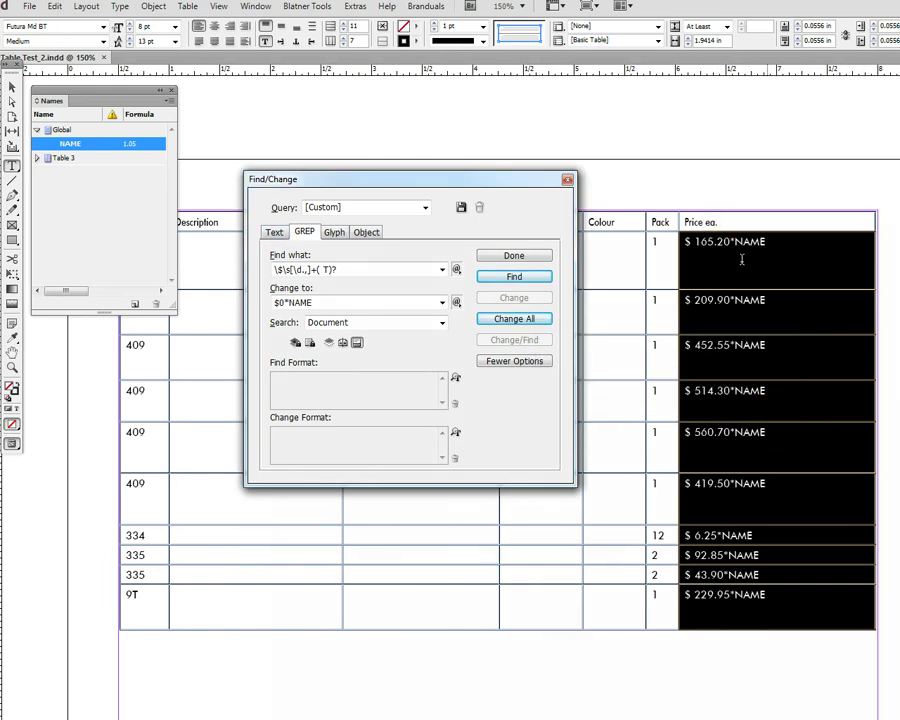
click(703, 250)
- Strip the dollar sign and its following space from all prices with a text replacement, and close Find/Change
click(275, 232)
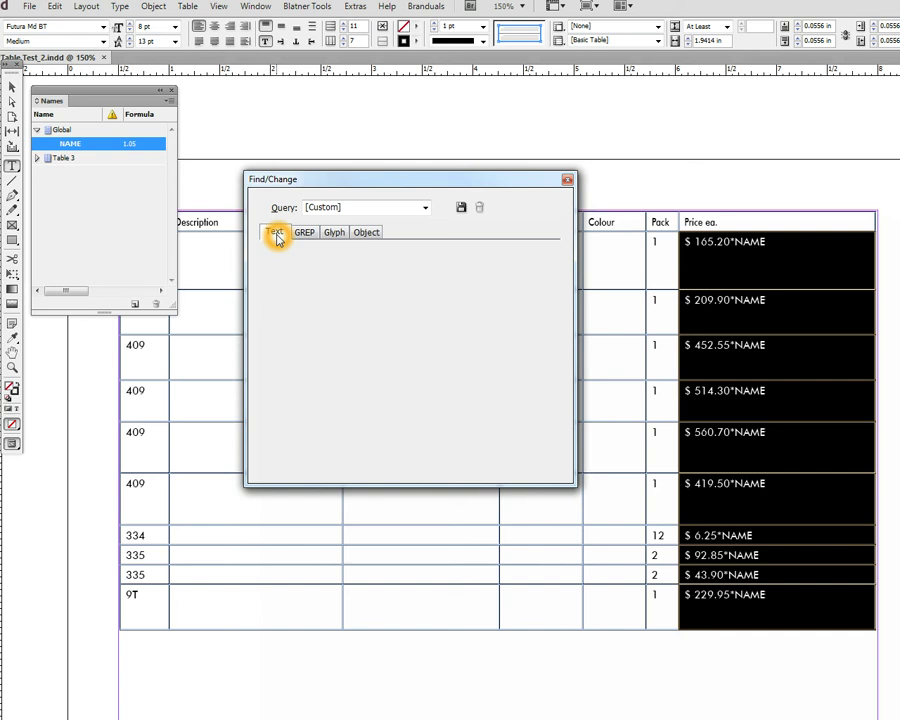
click(280, 271)
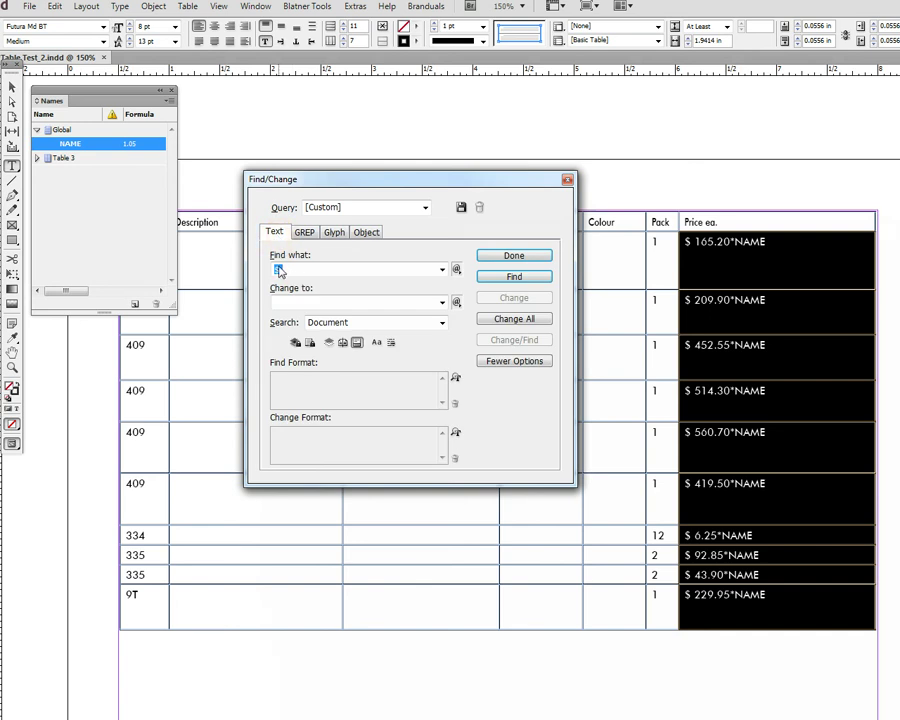
click(287, 306)
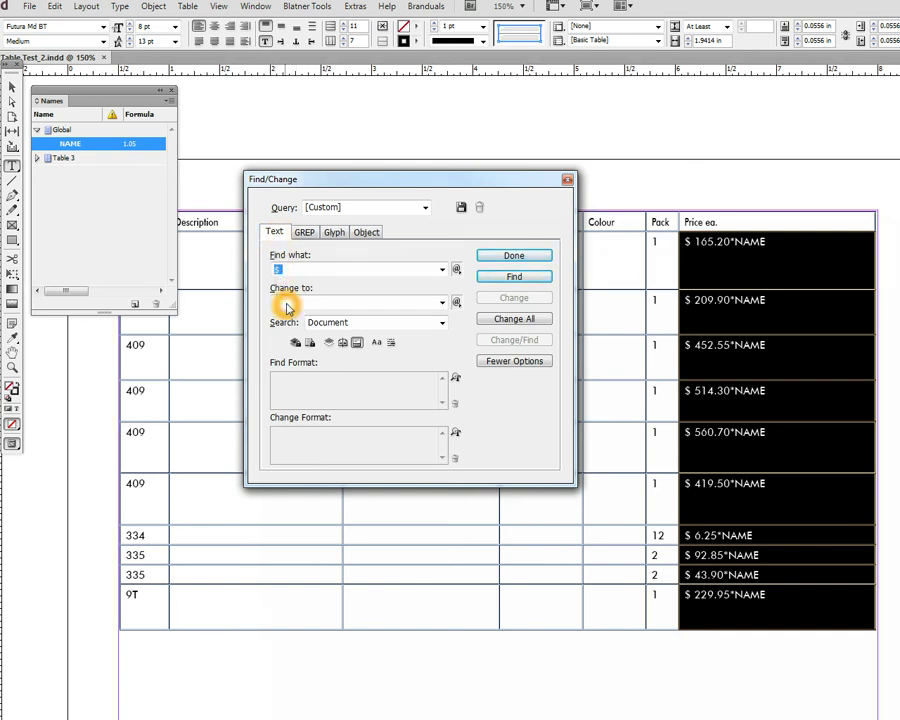
click(518, 318)
click(754, 419)
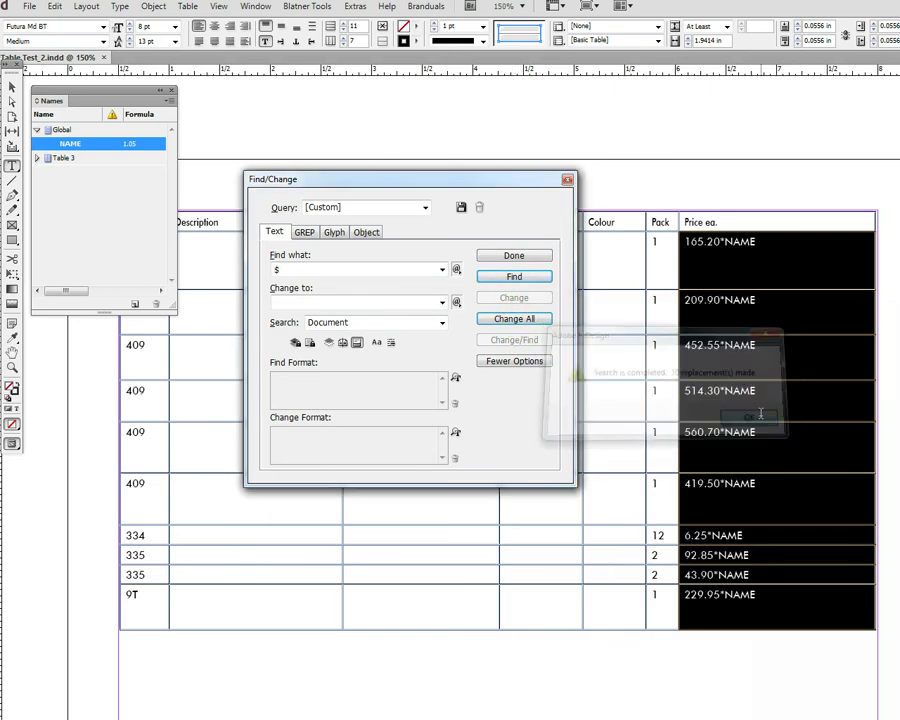
click(516, 256)
- Convert the text of the selected Price ea. cells to formulas through Active Tables Formulas
drag(775, 583, 693, 241)
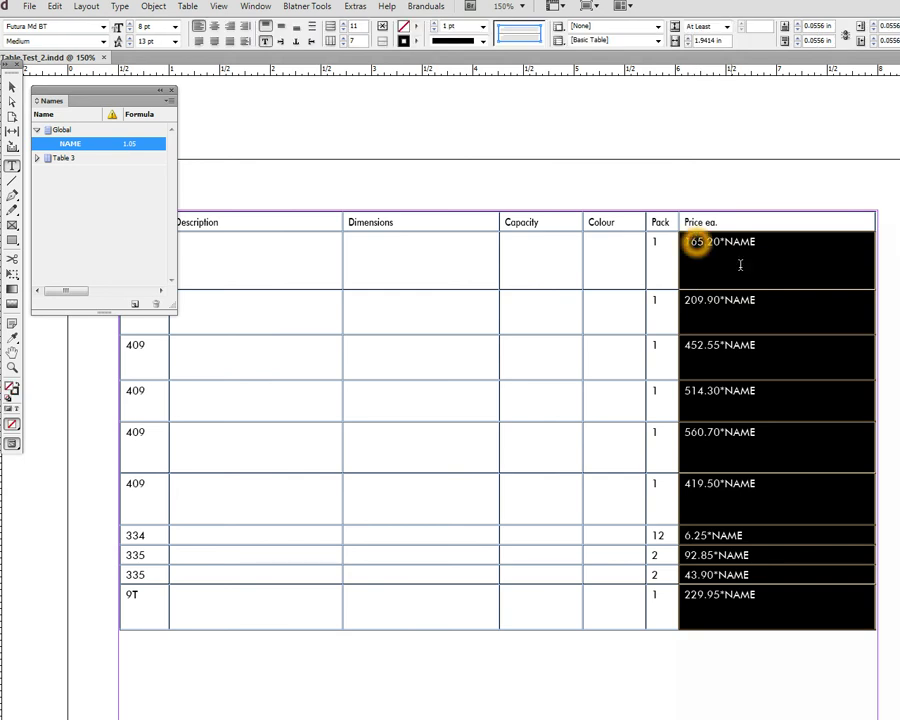
click(731, 605)
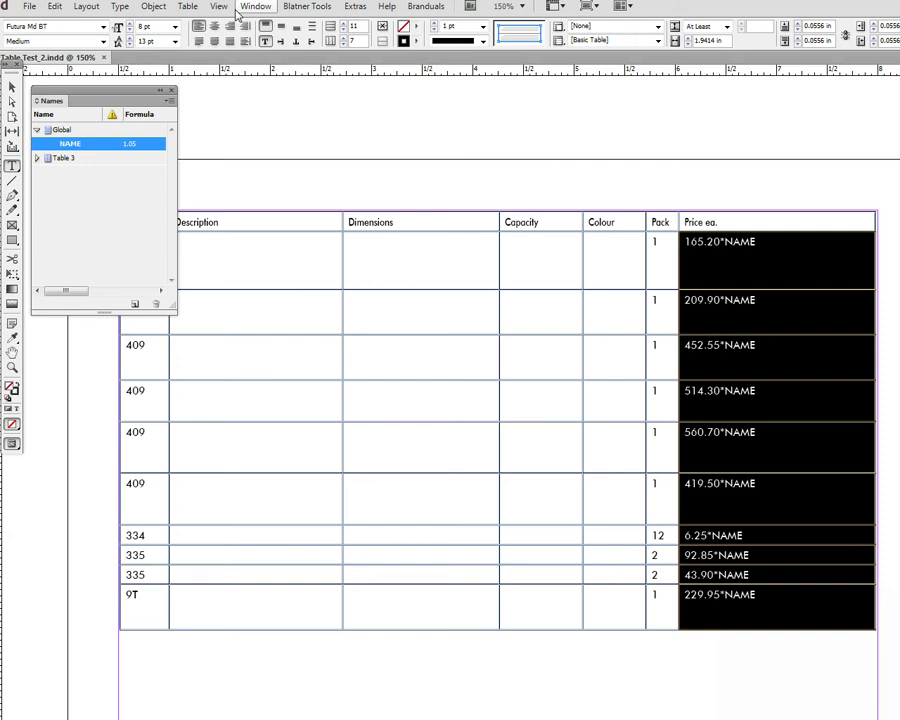
click(255, 6)
mouse_move(326, 70)
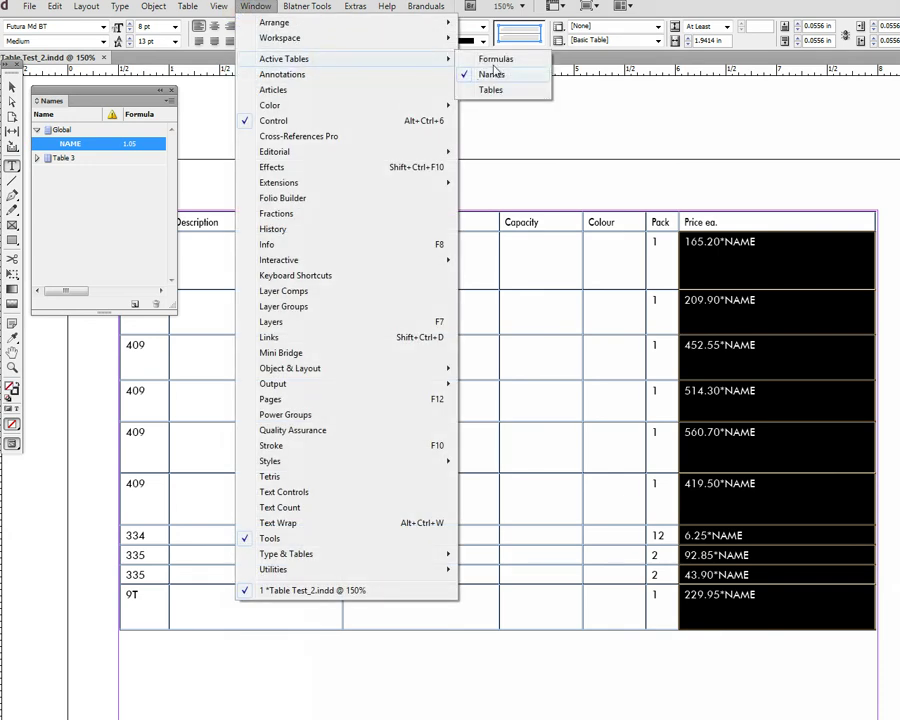
click(490, 58)
click(683, 243)
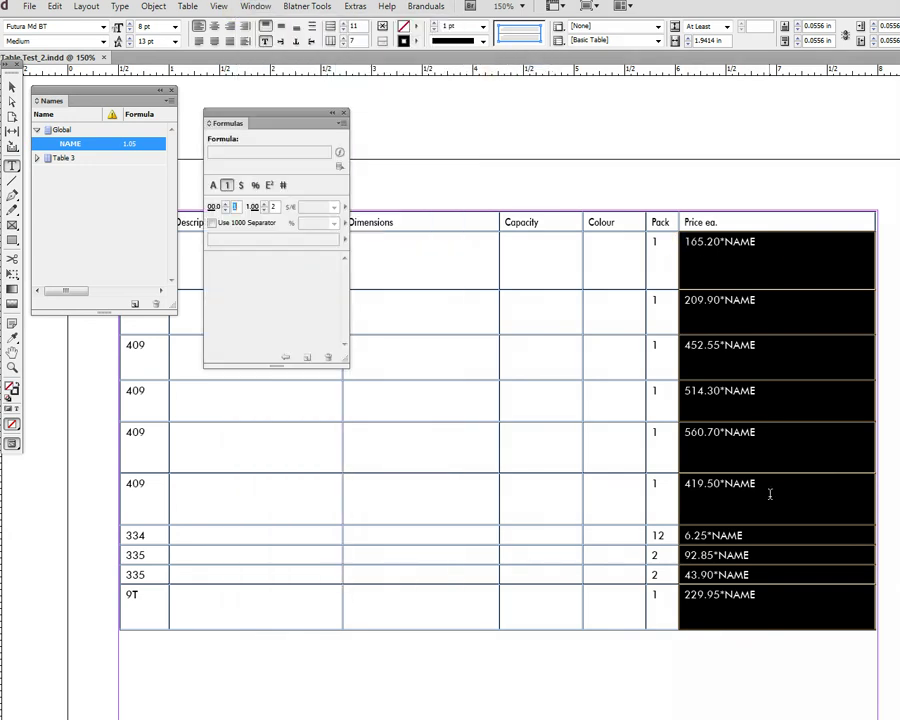
click(775, 603)
click(344, 123)
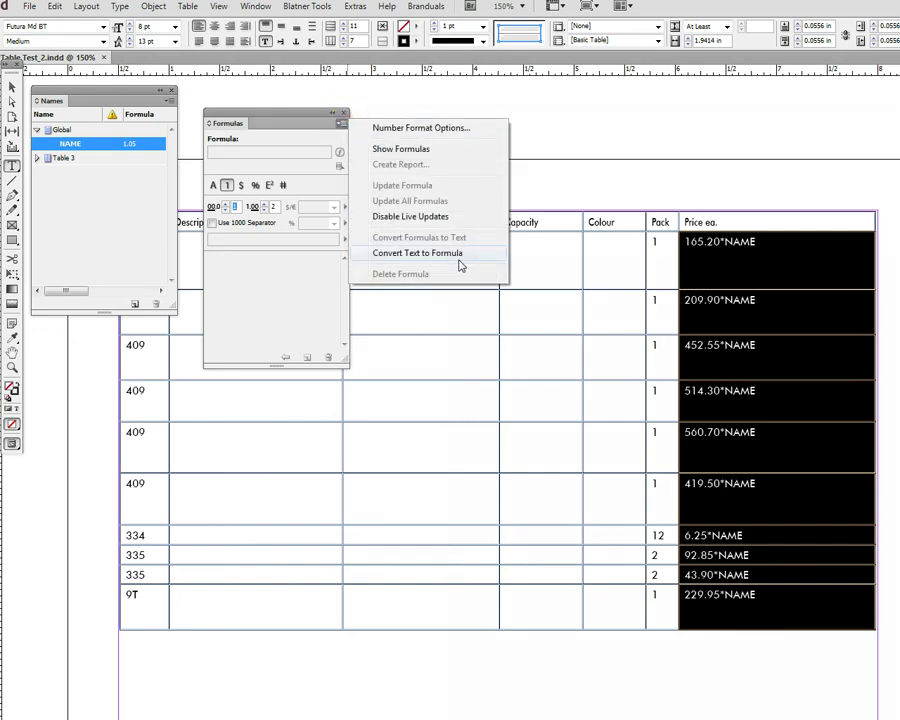
click(428, 256)
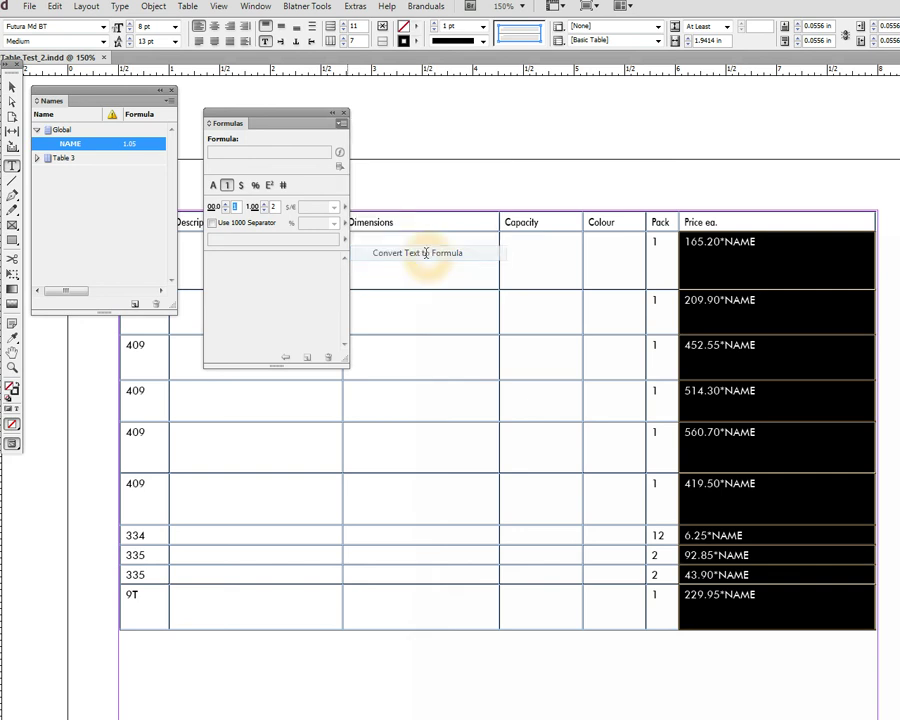
click(739, 241)
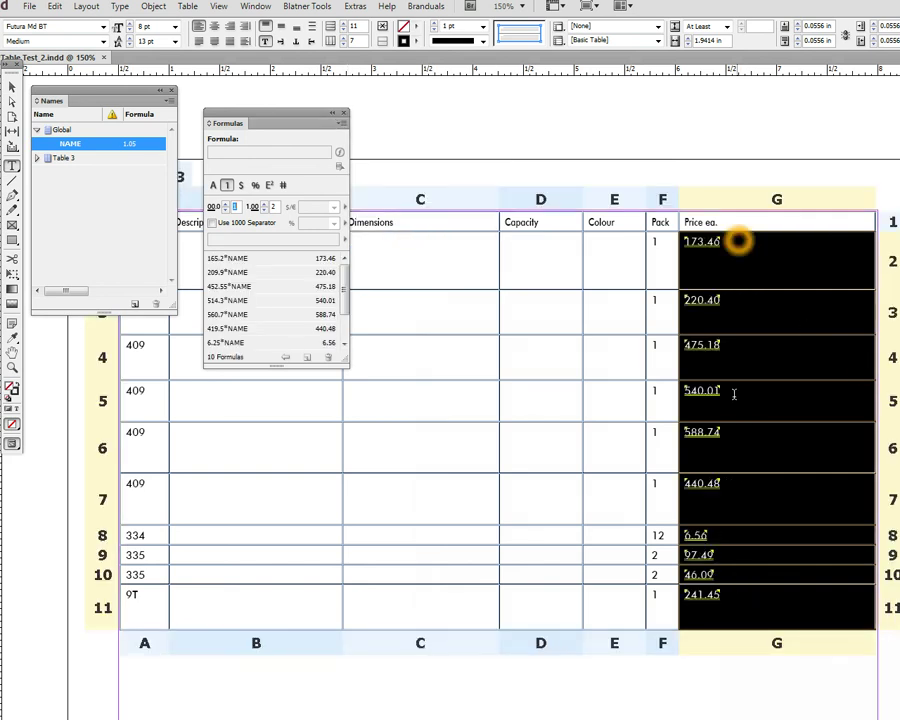
click(727, 586)
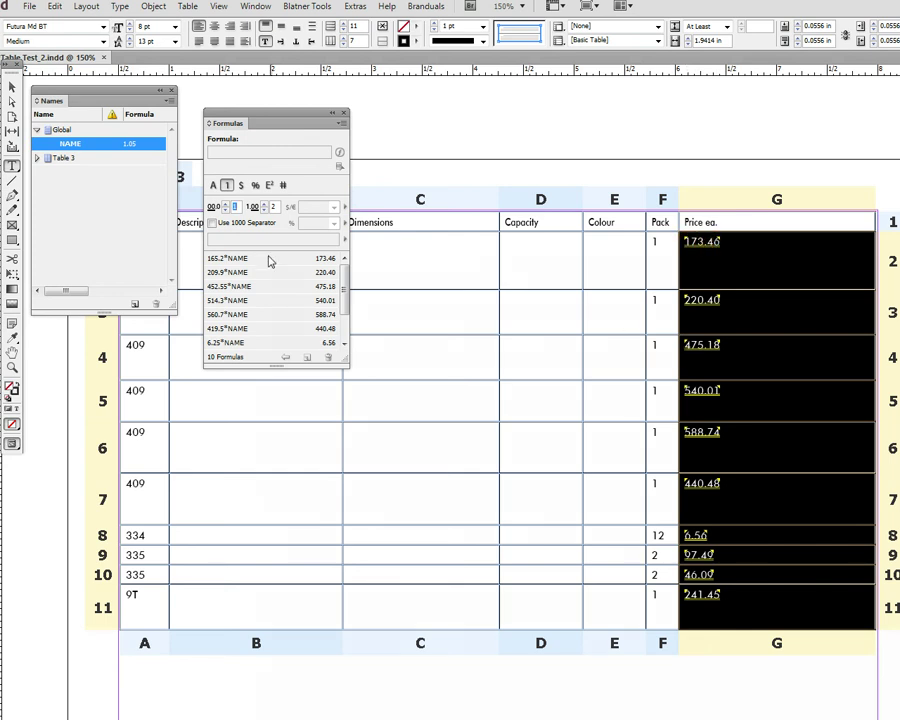
- Select all ten price formulas in the Formulas list and apply the currency format to them
click(262, 247)
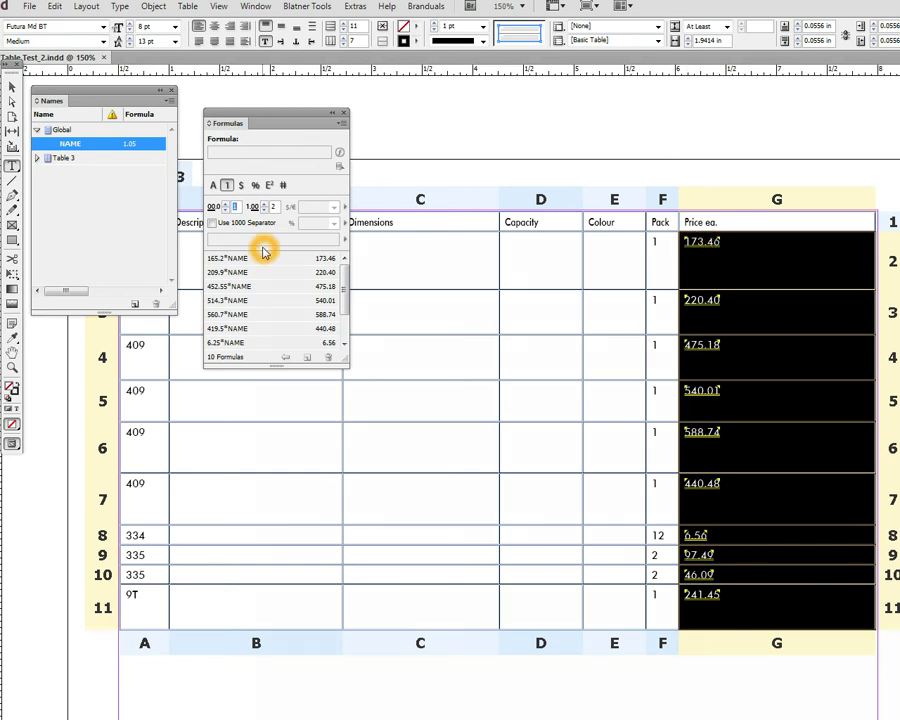
click(241, 189)
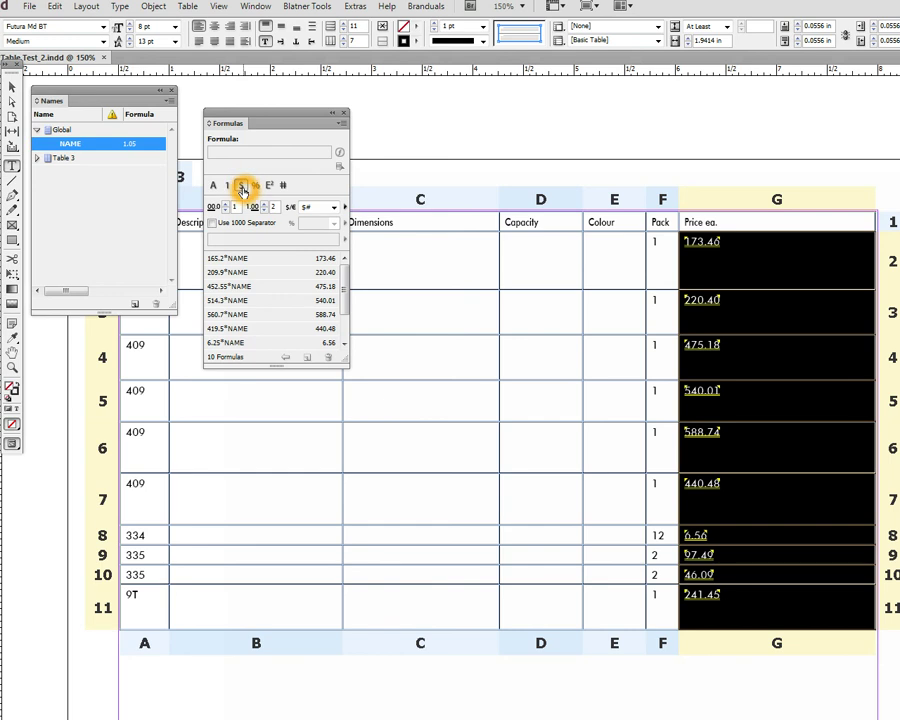
click(300, 259)
scroll(325, 315, down, 3)
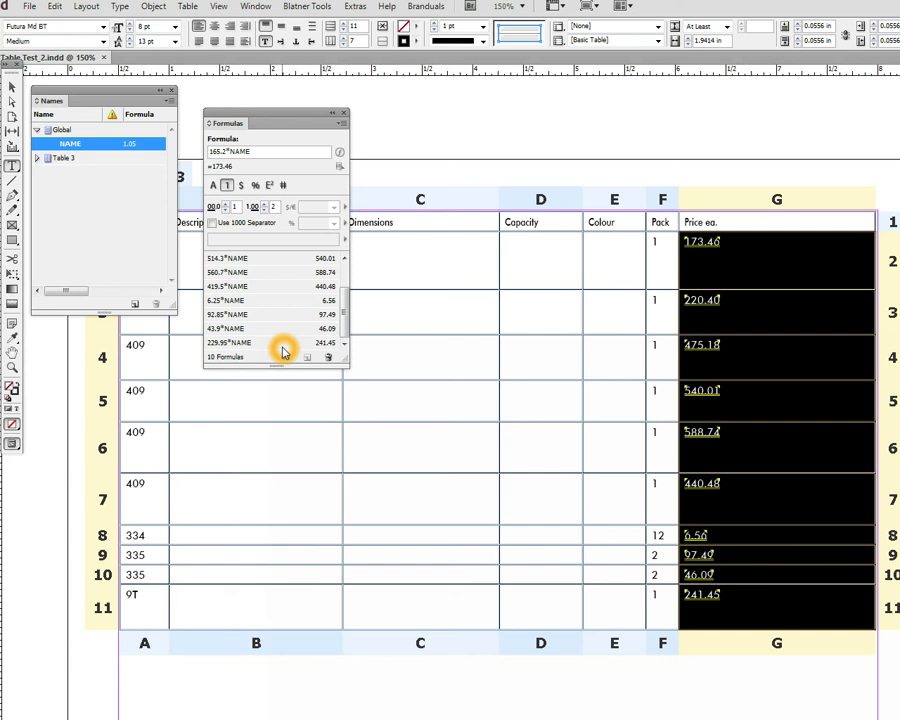
shift+click(279, 344)
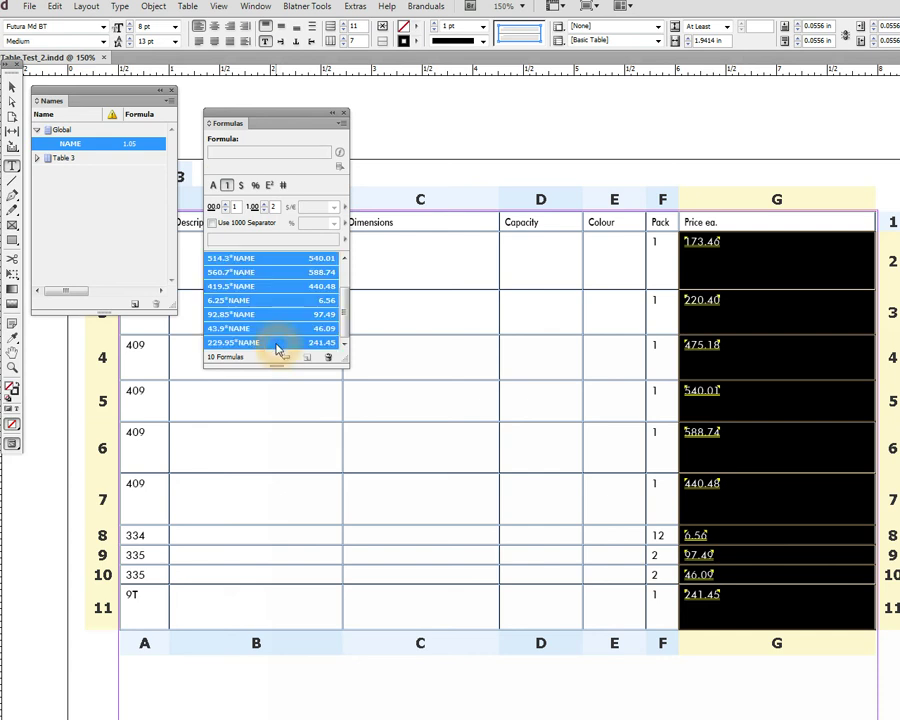
click(241, 187)
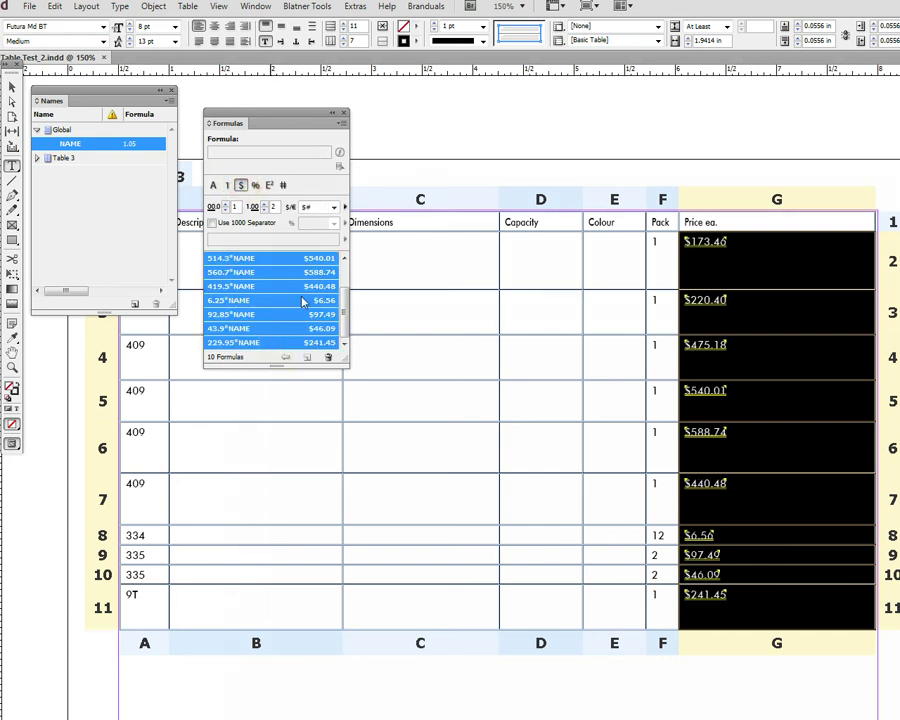
- Change the currency pattern of the selected formulas to "$ #", with a space between the dollar sign and the number
click(306, 207)
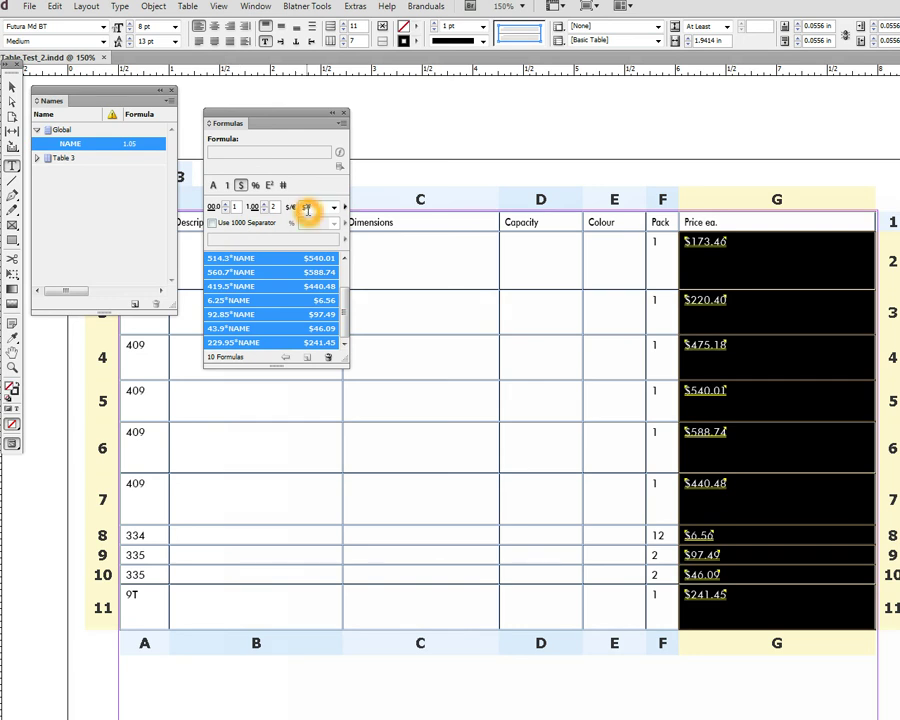
click(307, 208)
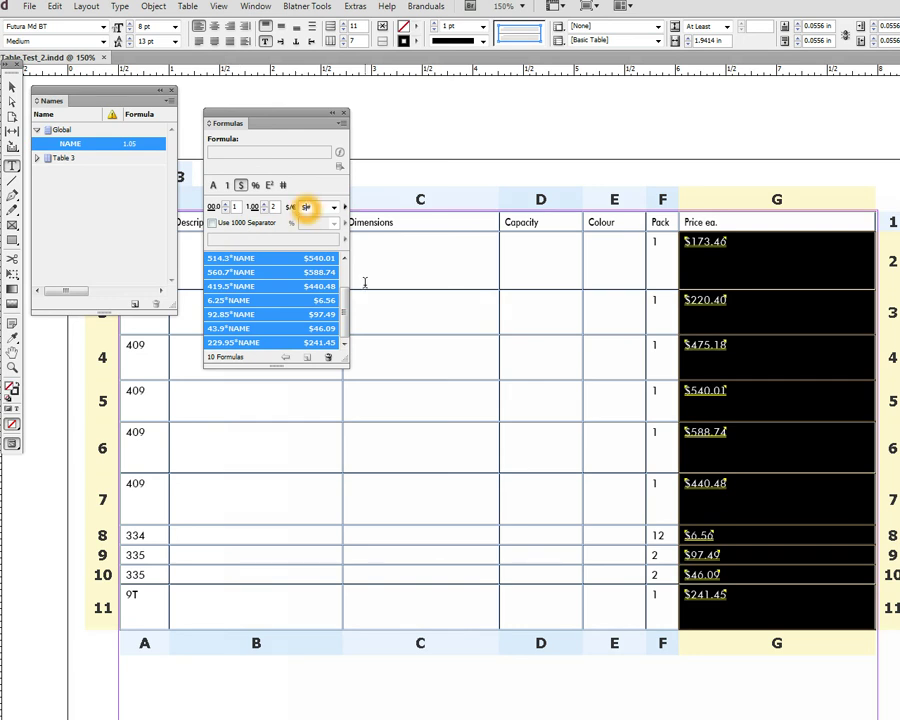
click(323, 206)
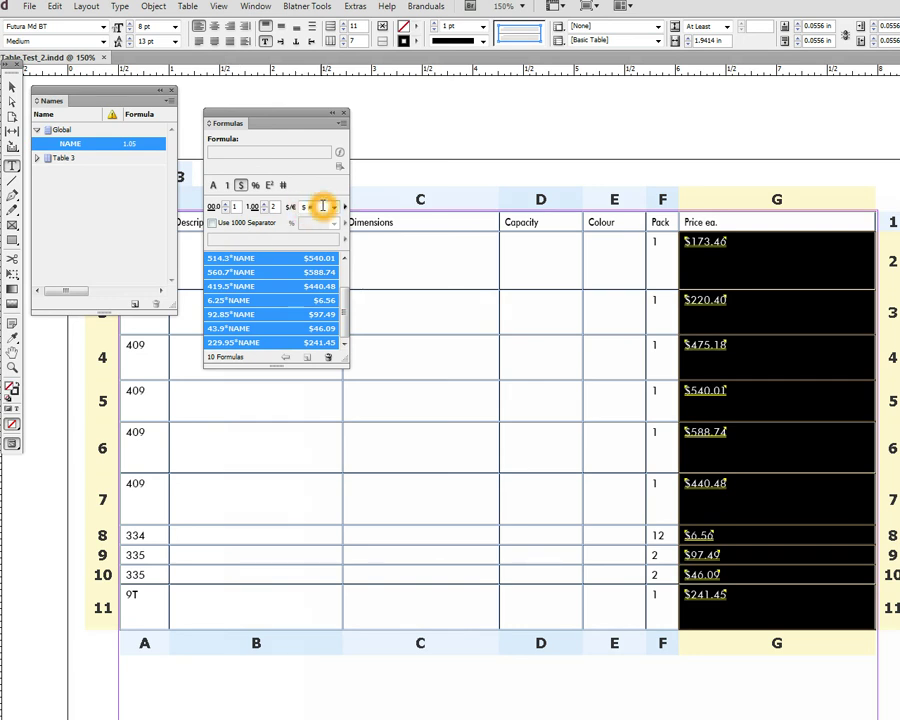
click(325, 247)
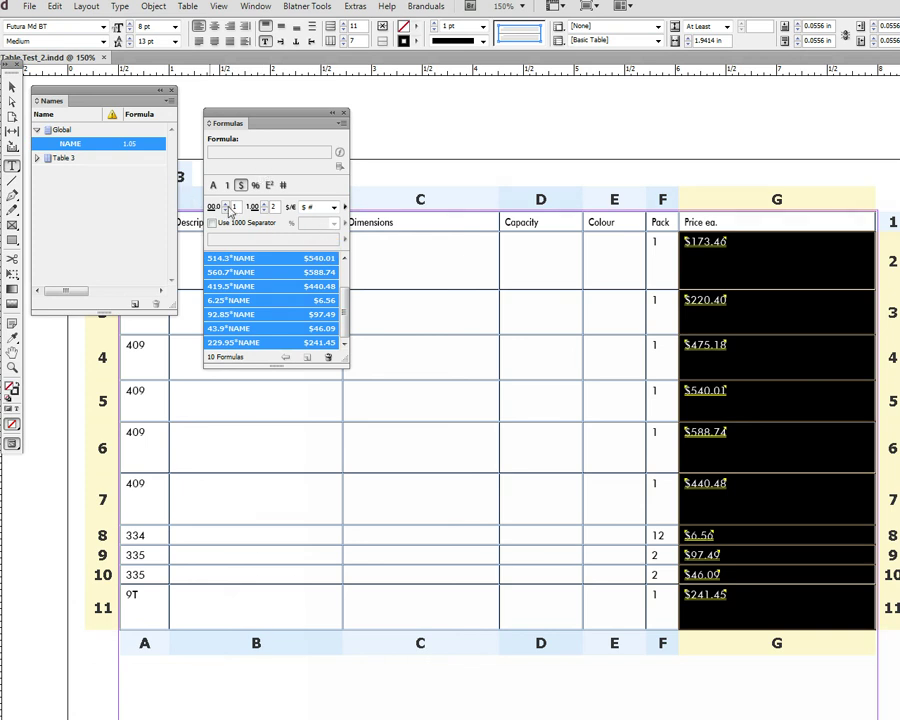
click(273, 207)
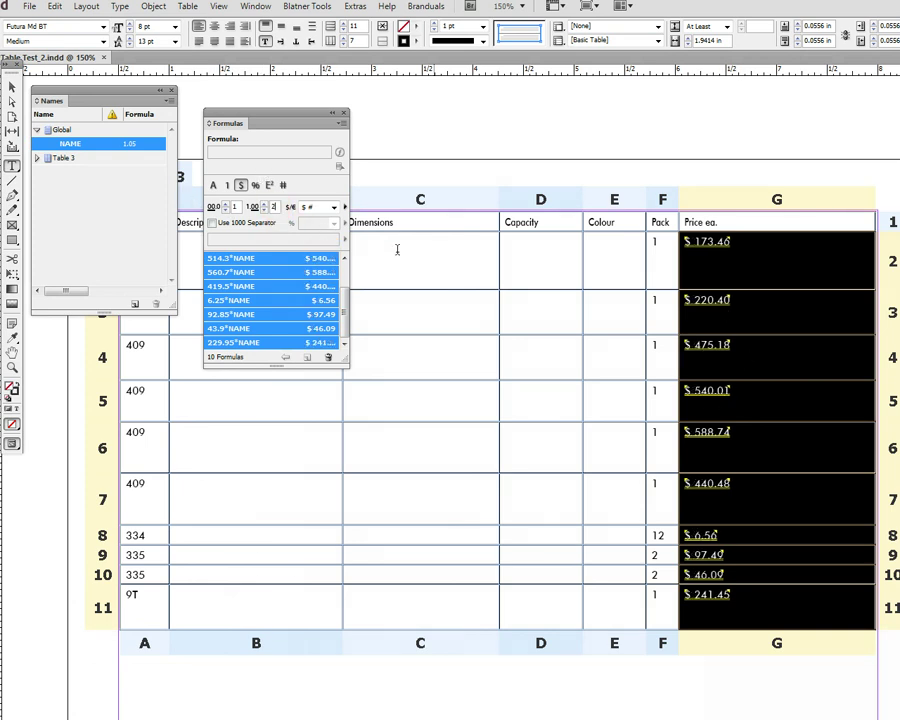
click(284, 262)
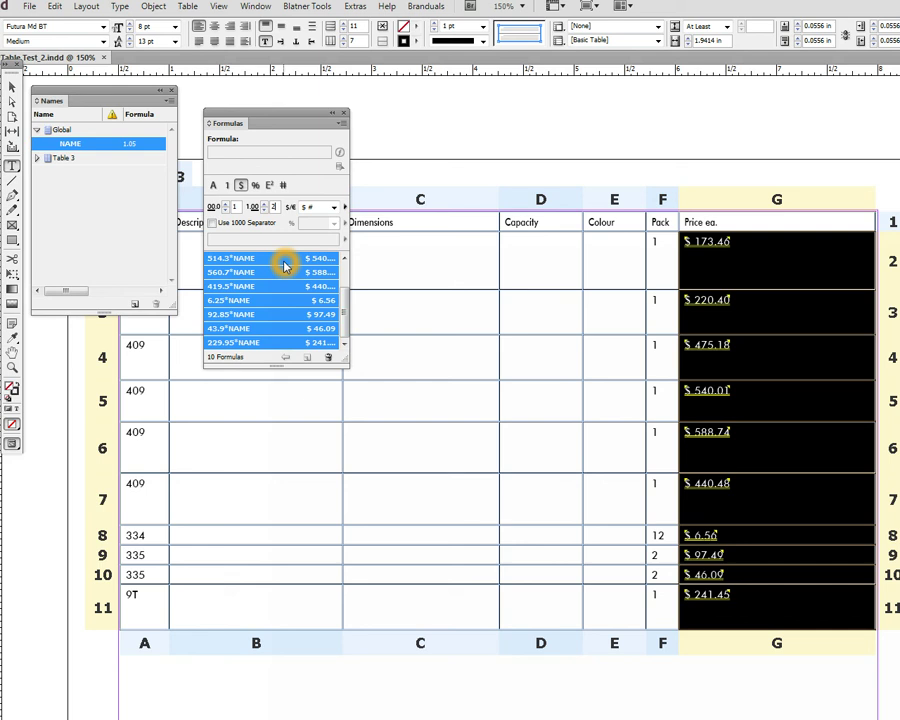
click(270, 285)
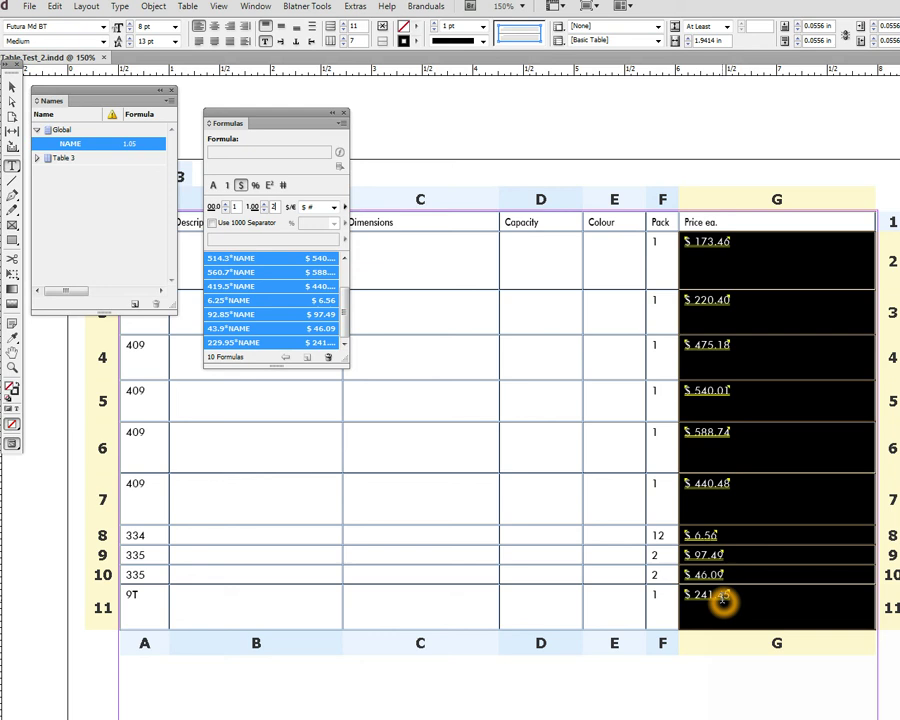
click(342, 123)
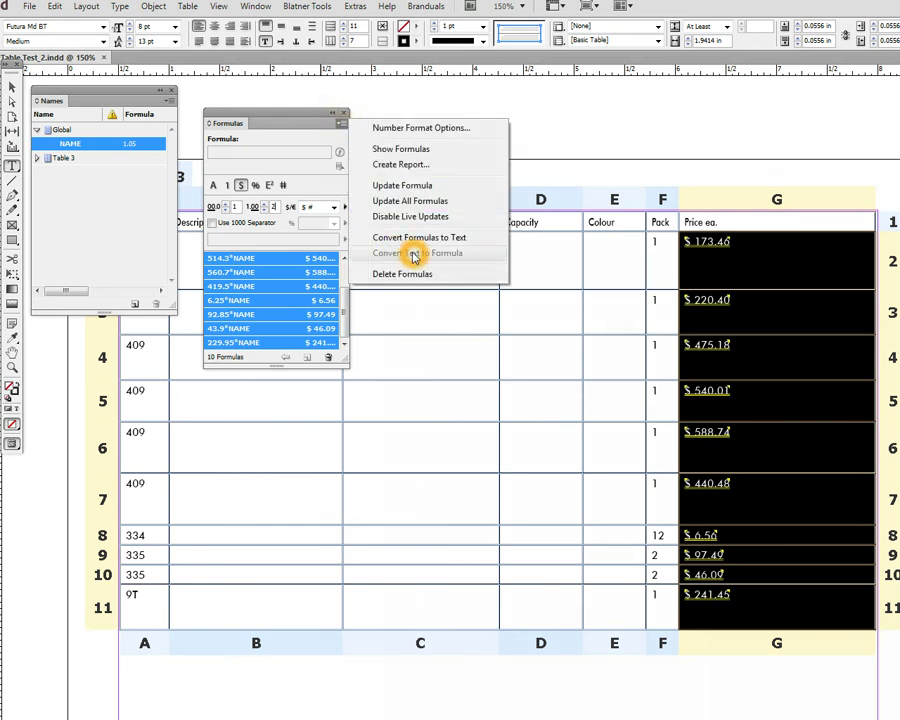
key(Escape)
- Deselect the price cells and set the formula of the global name NAME to 1.1
click(783, 488)
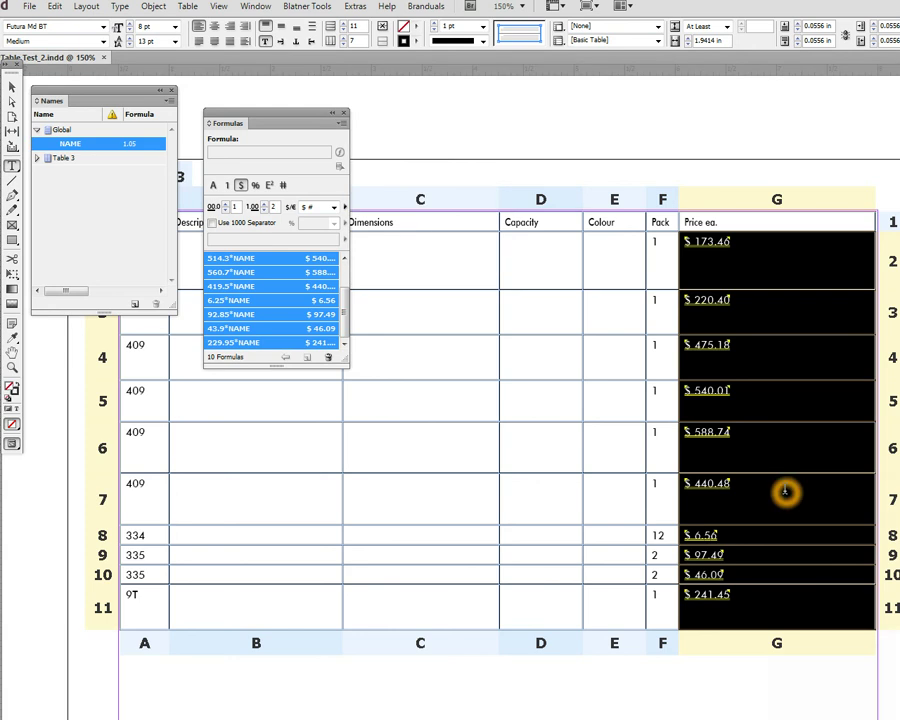
click(77, 147)
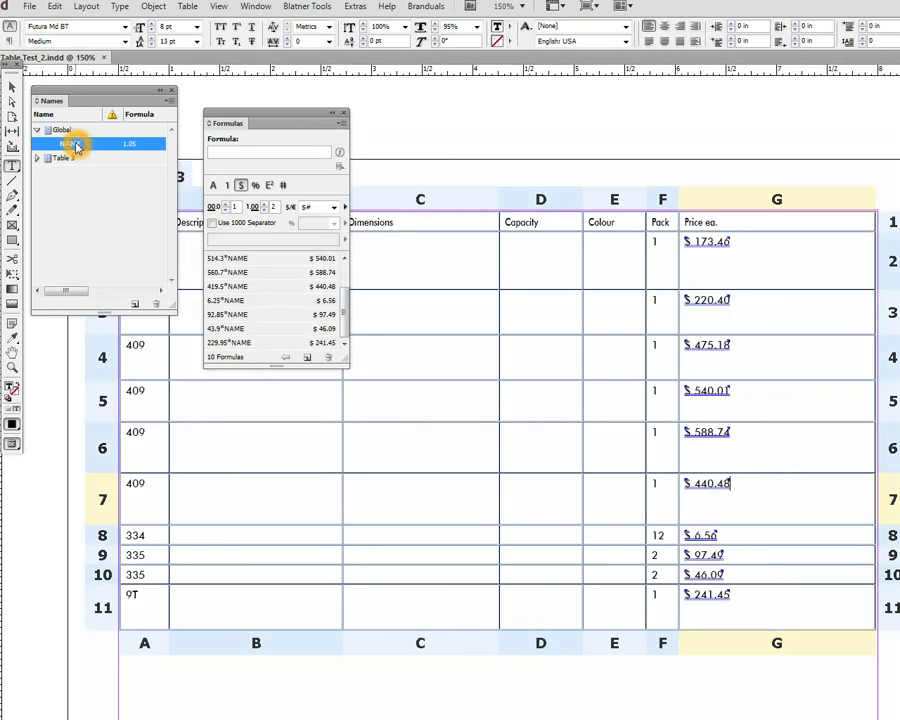
click(77, 147)
drag(586, 262, 346, 345)
drag(349, 412, 469, 557)
text(1.1)
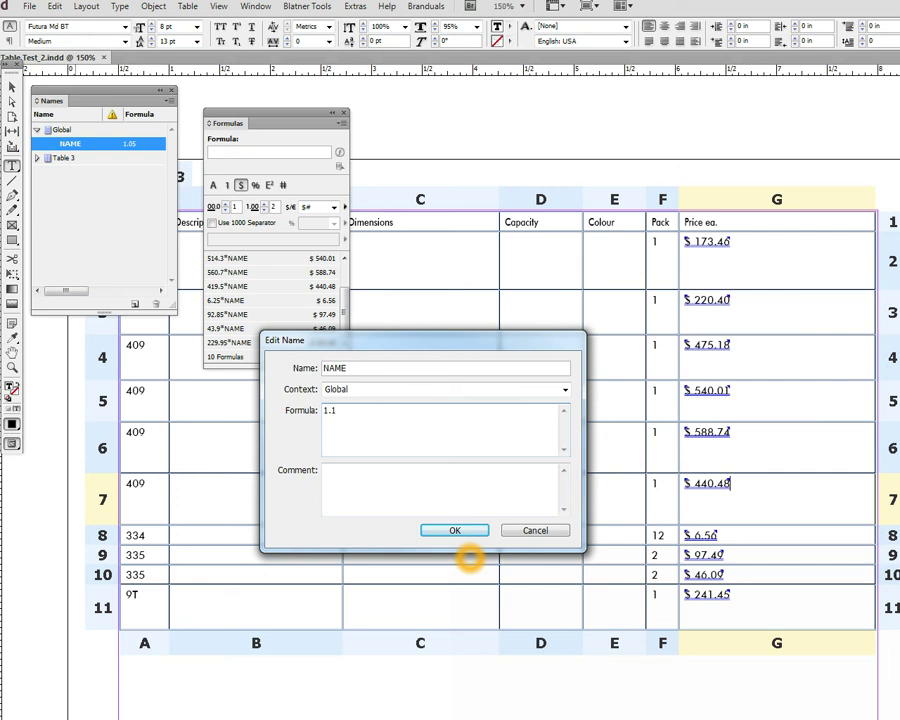
click(466, 530)
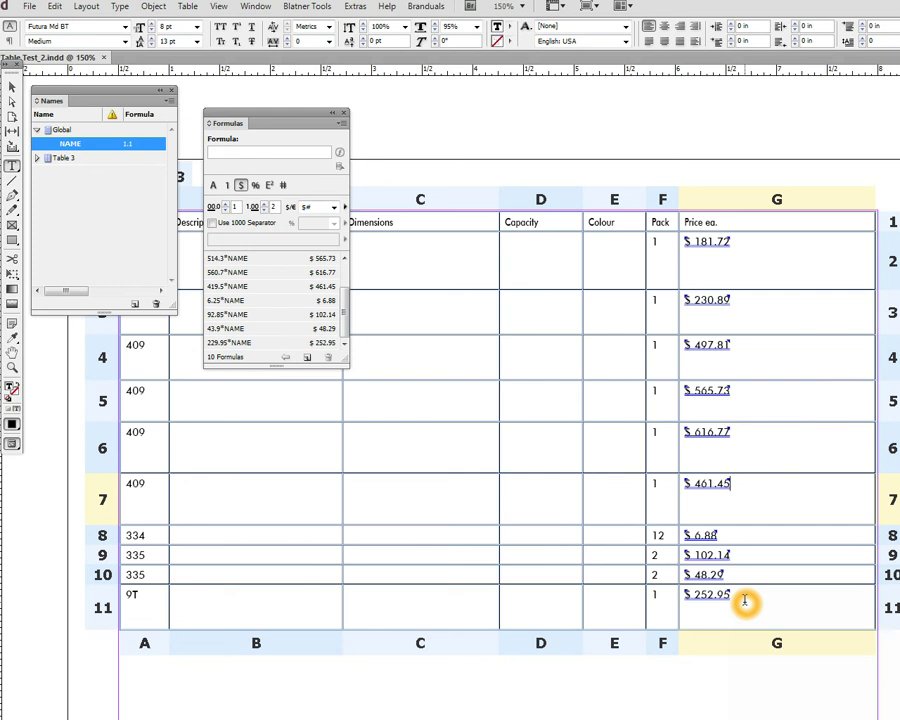
click(717, 387)
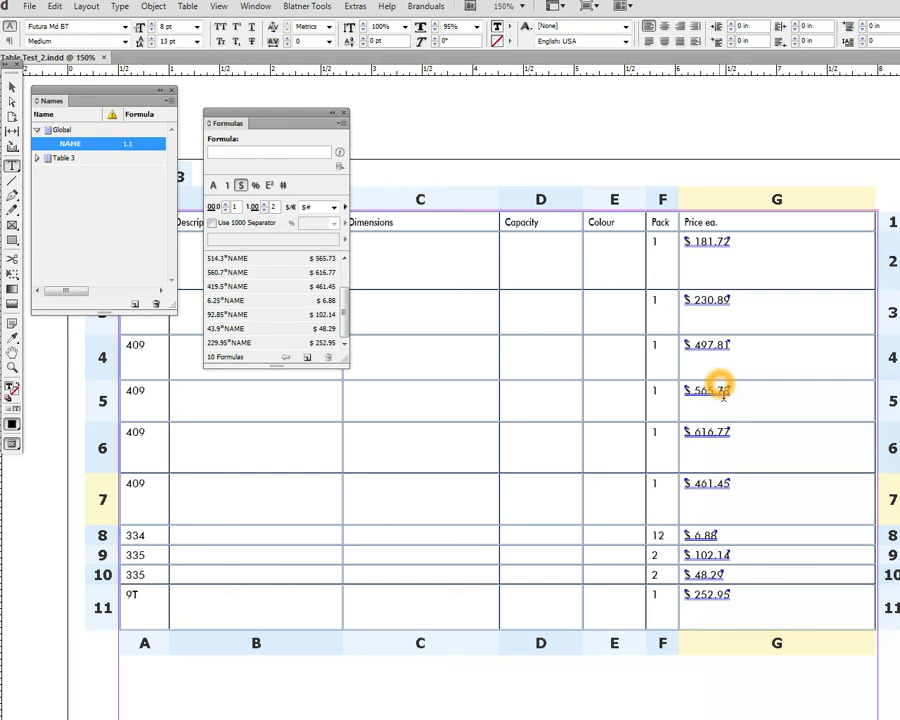
click(829, 685)
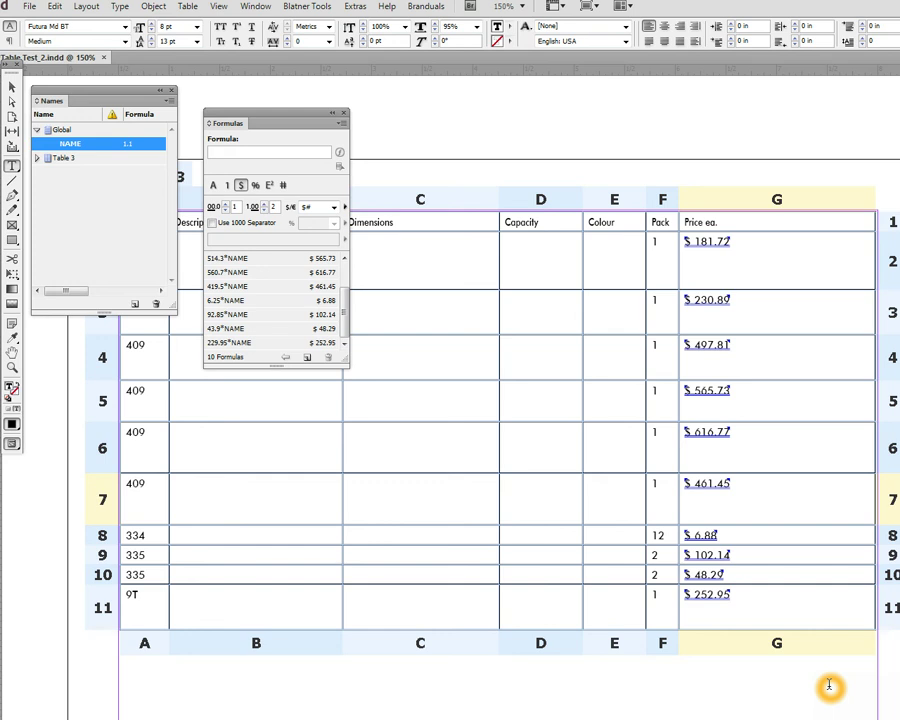